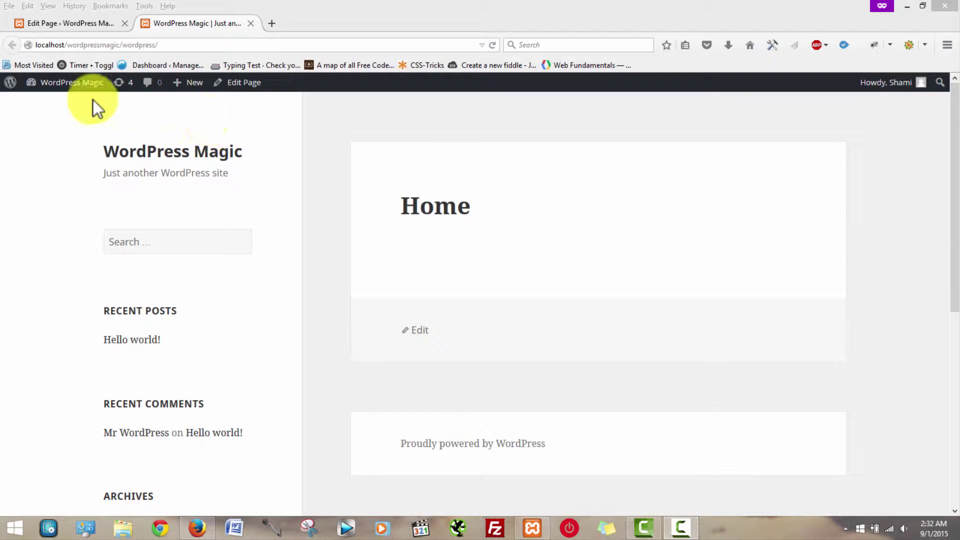
Step: From the Dashboard's Appearance > Menus page, create an empty menu named 'Main Menu'
mouse_move(947, 122)
left_mouse_down()
mouse_move(953, 343)
mouse_move(950, 107)
left_mouse_up()
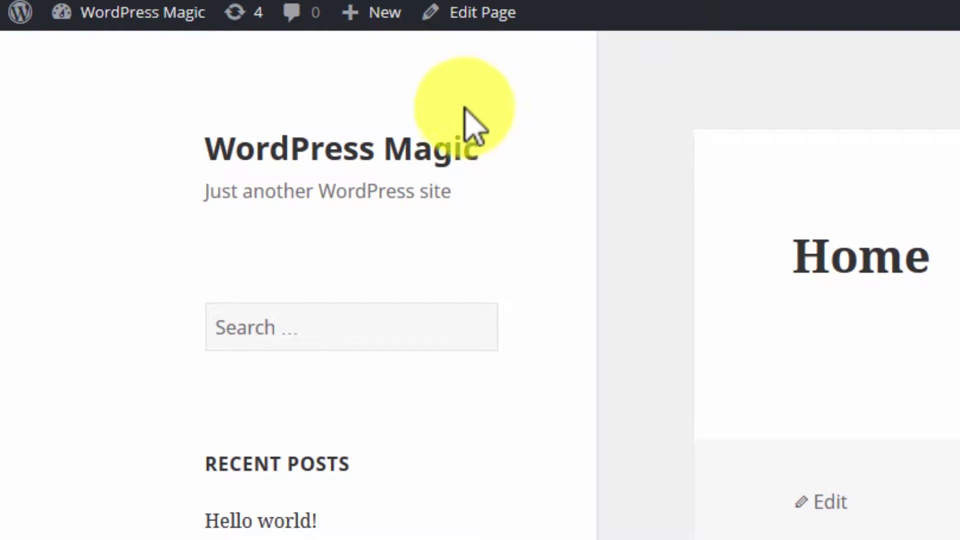
mouse_move(134, 15)
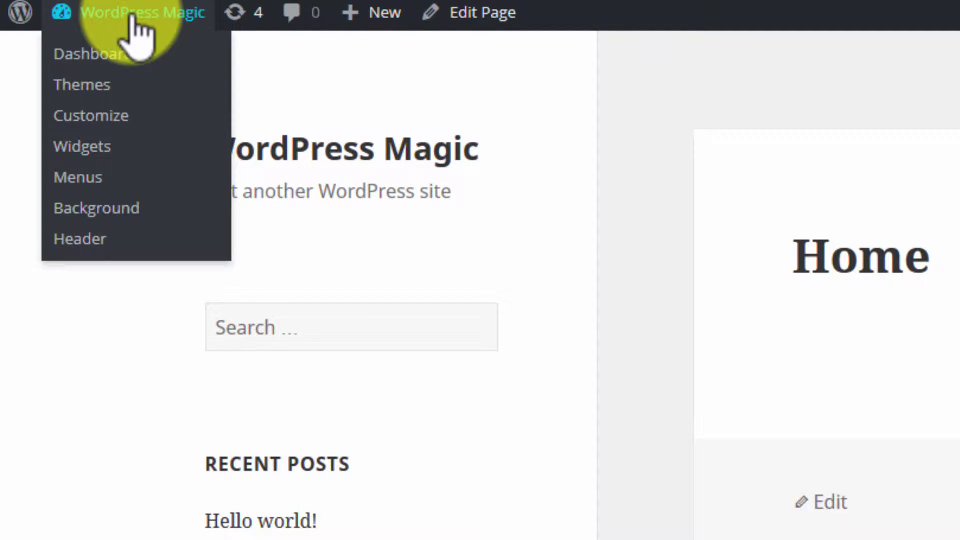
left_click(103, 56)
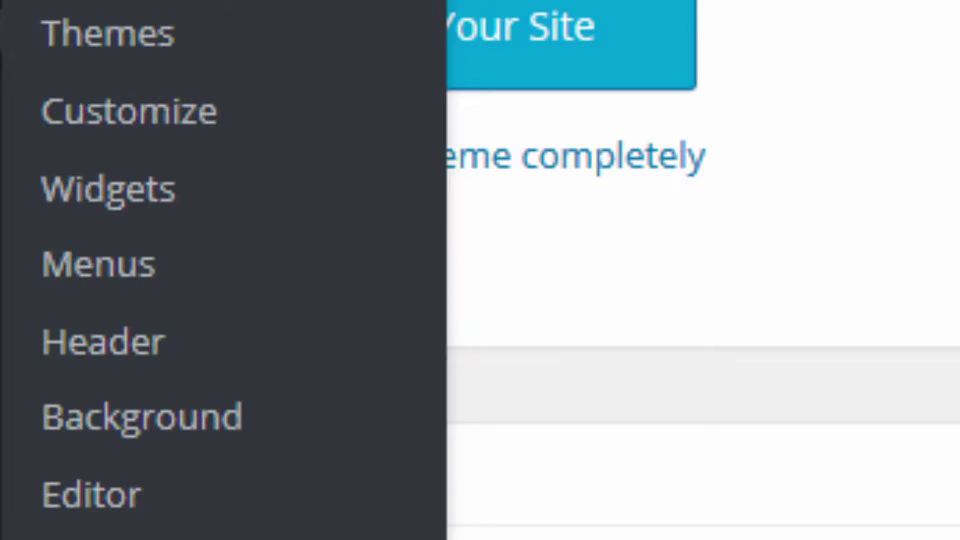
left_click(99, 267)
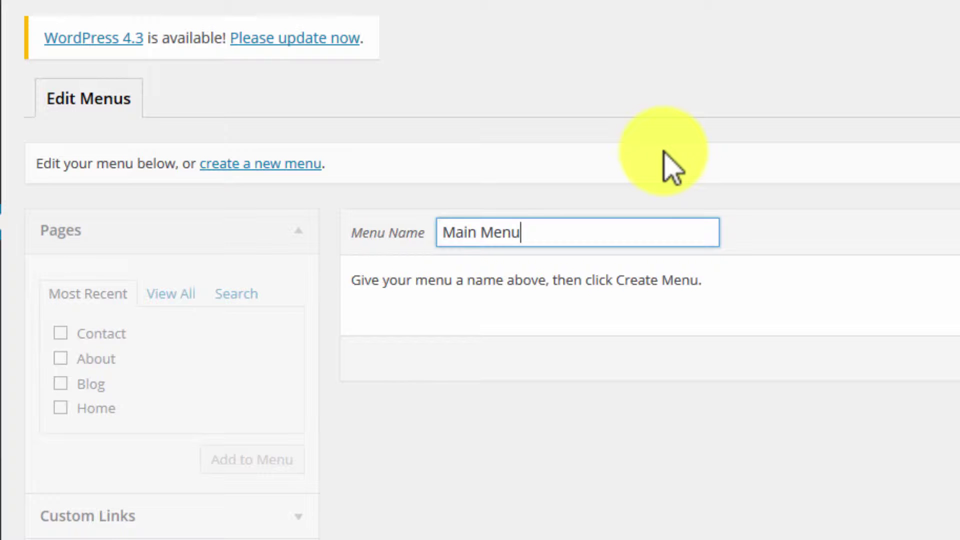
left_click(903, 199)
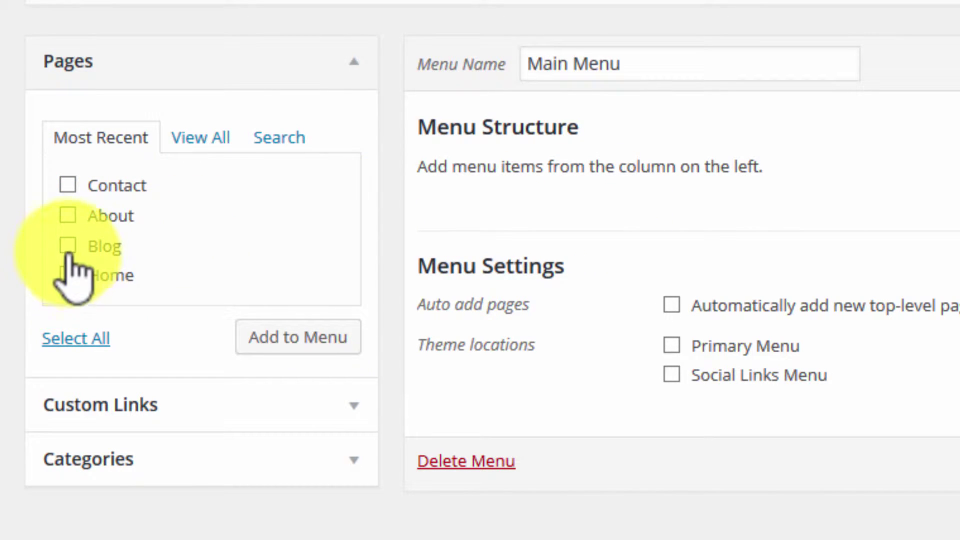
Step: Tick the Home, Blog, About and Contact pages and add them to Main Menu
left_click(67, 275)
left_click(68, 215)
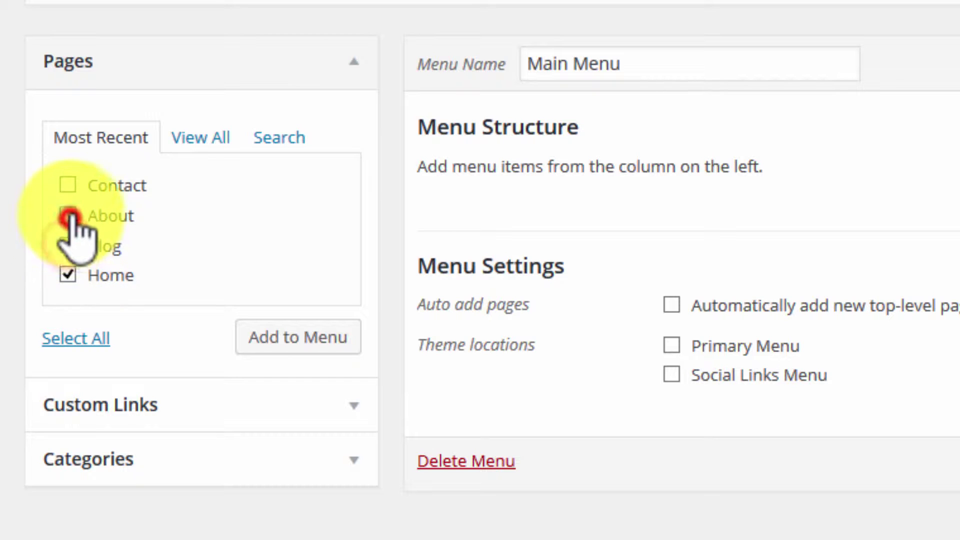
left_click(69, 185)
left_click(305, 334)
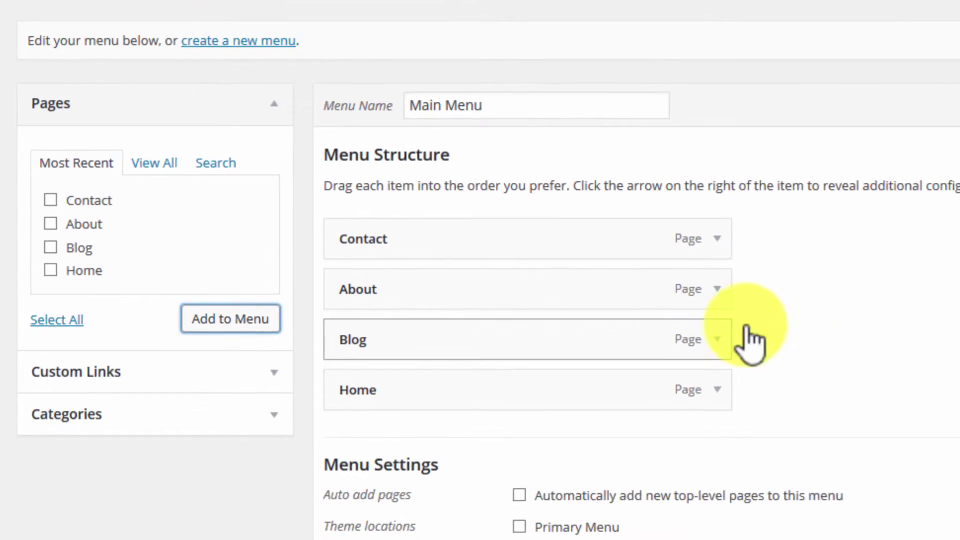
scroll(757, 298, "down", 2)
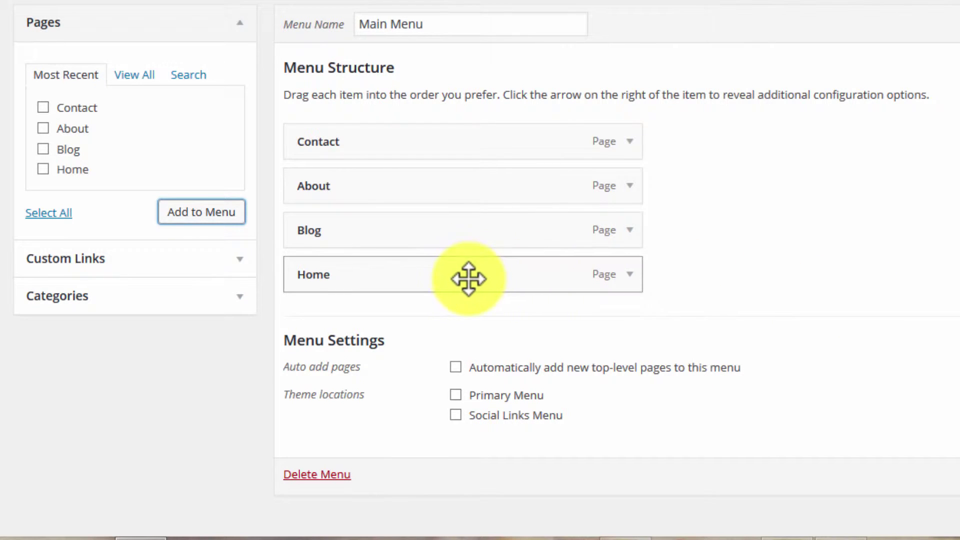
Step: Drag Home to the top, move About above Contact, and indent Contact under About
left_click_drag(458, 277, 451, 172)
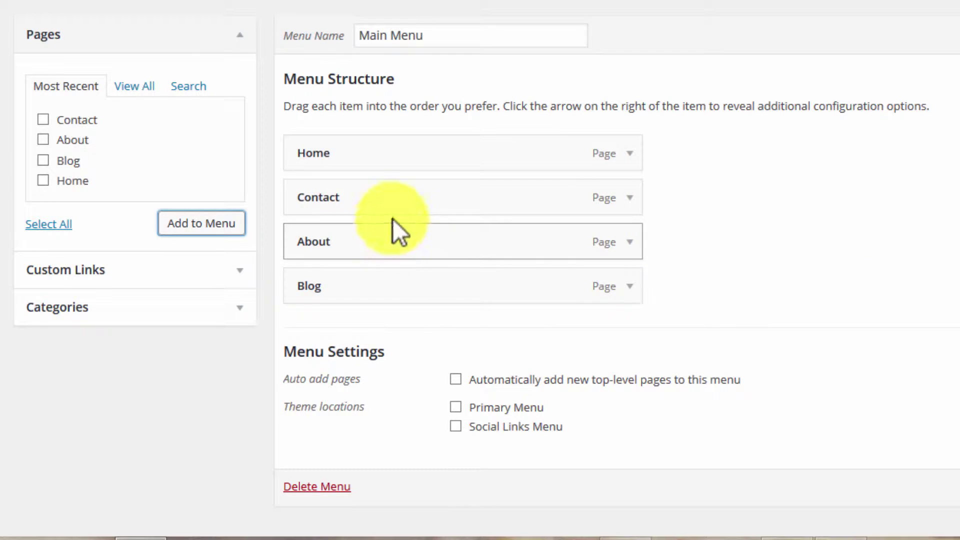
left_click_drag(383, 242, 377, 204)
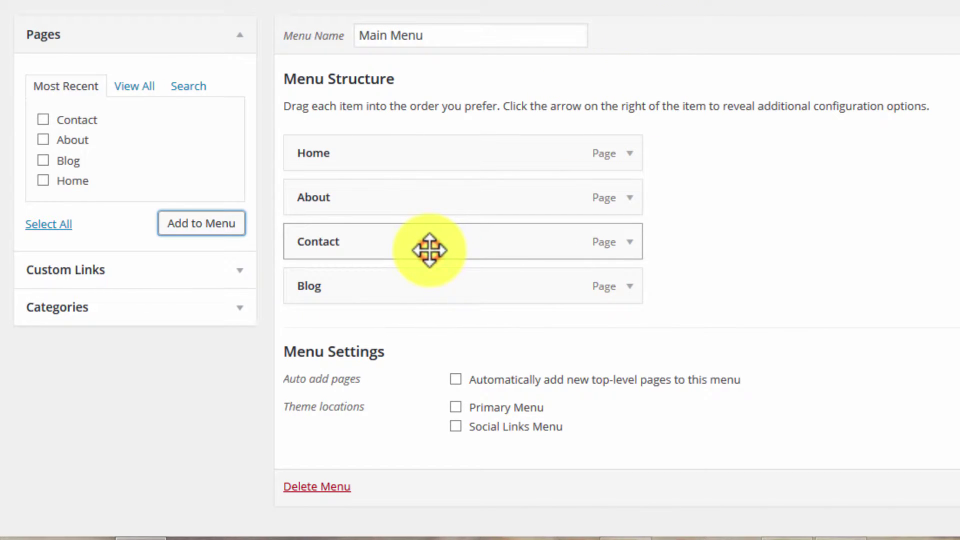
left_click_drag(431, 251, 277, 243)
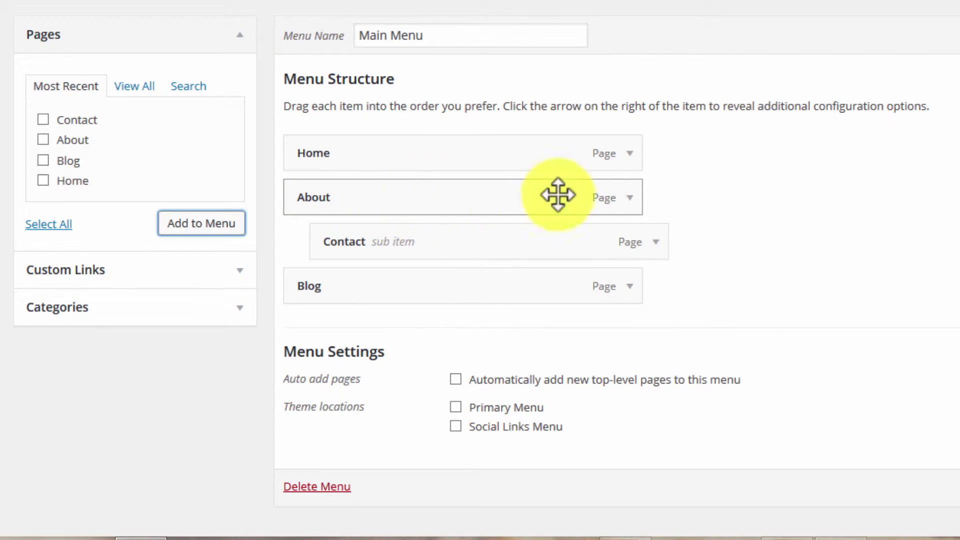
Step: Expand the Home item's settings and place the cursor in its Title Attribute field
left_click(654, 242)
left_click(653, 242)
left_click(630, 153)
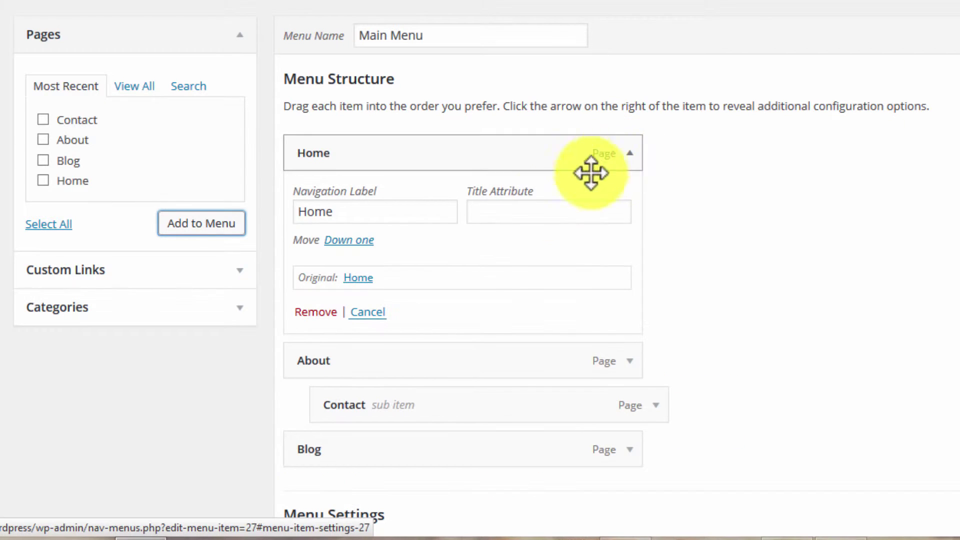
left_click(500, 212)
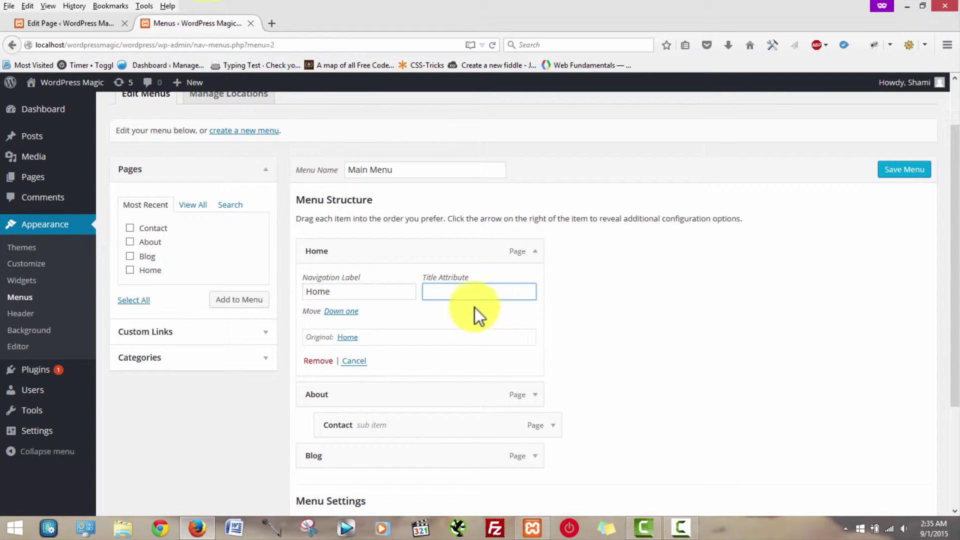
Step: Tick Primary Menu under Theme locations and save Main Menu
left_click(536, 252)
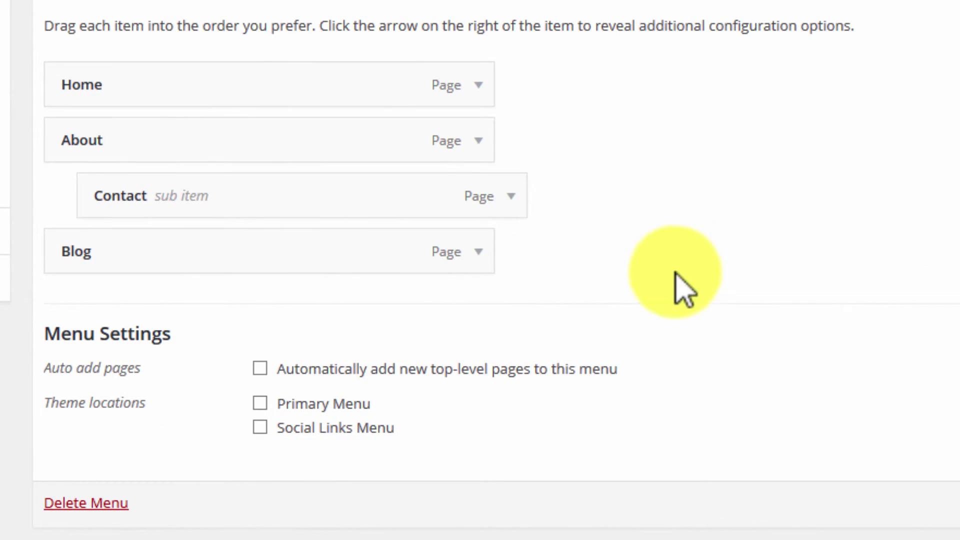
scroll(451, 450, "down", 1)
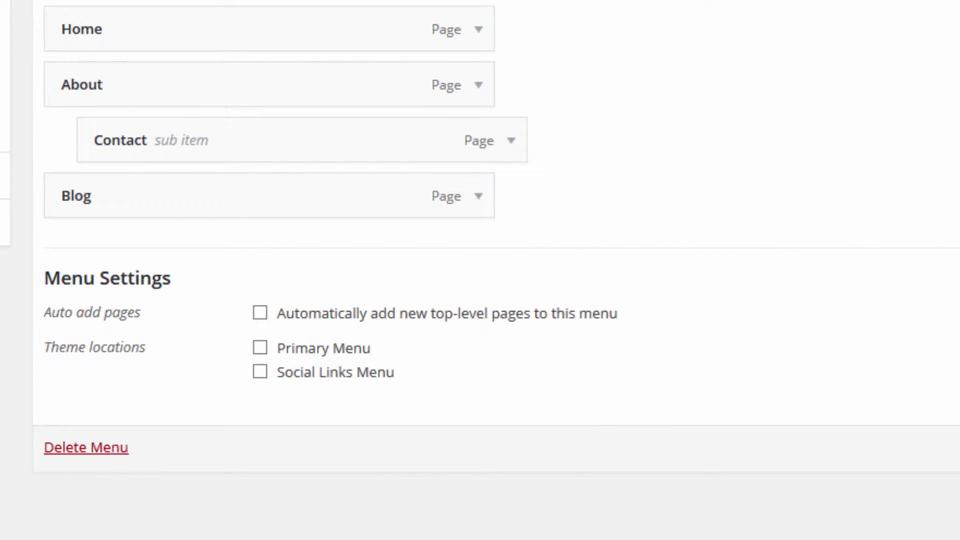
left_click(260, 348)
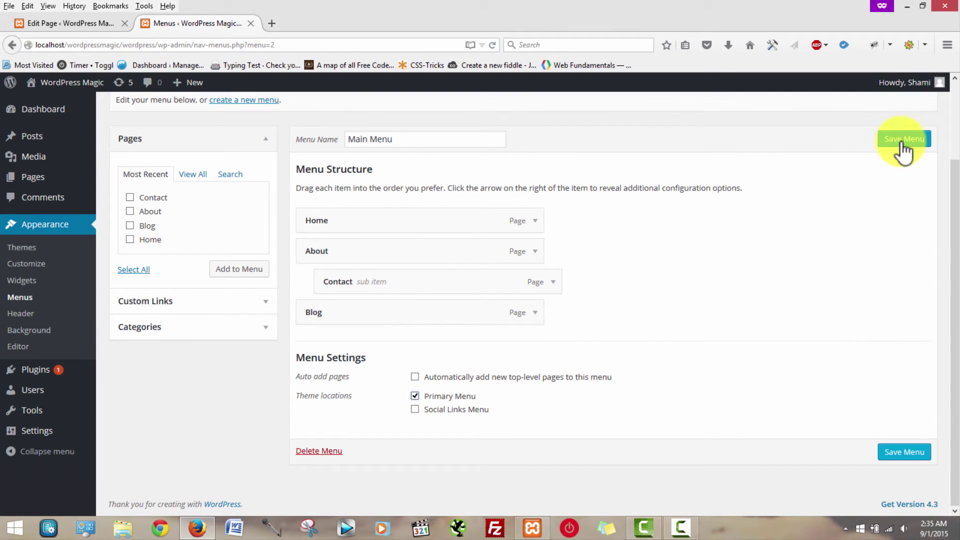
left_click(904, 143)
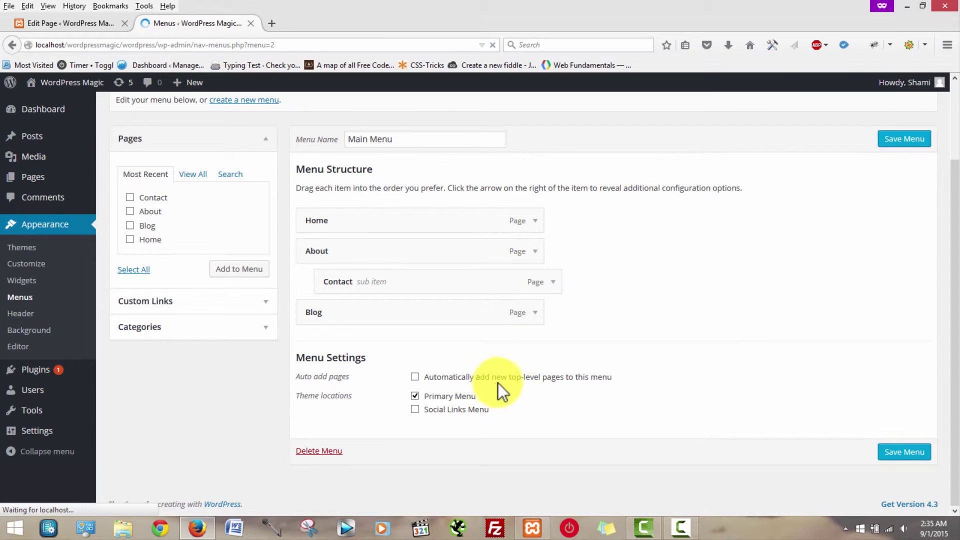
scroll(630, 353, "down", 3)
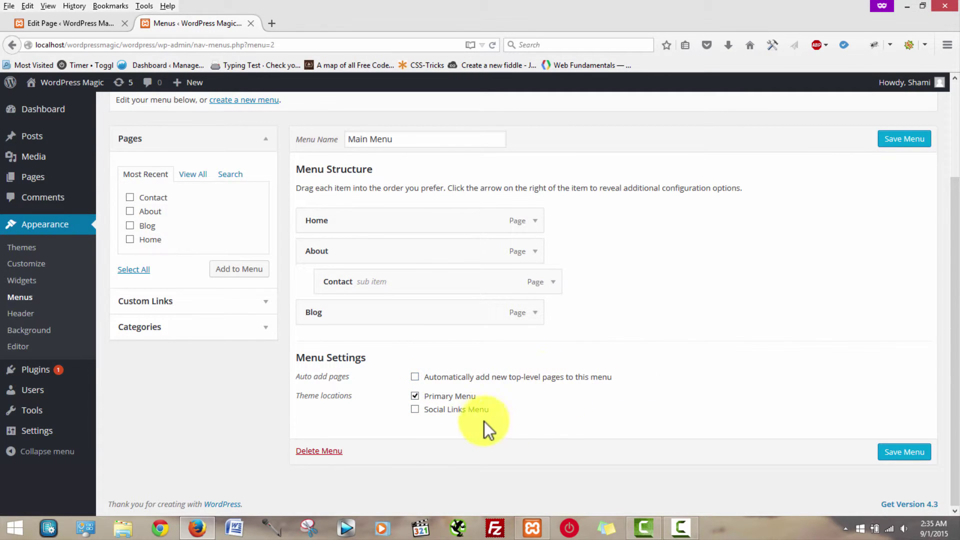
left_click_drag(512, 413, 428, 415)
left_click(523, 410)
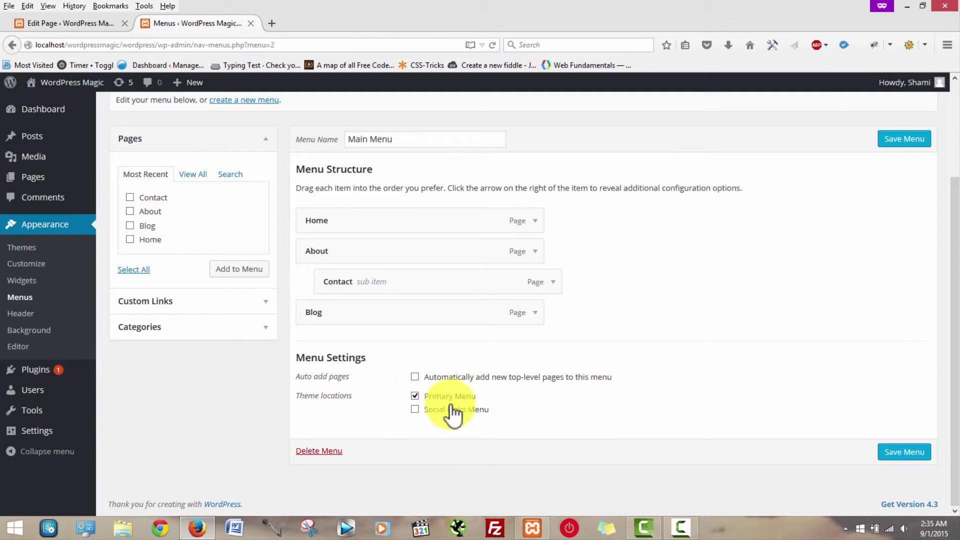
mouse_move(532, 413)
left_mouse_down()
mouse_move(430, 388)
mouse_move(435, 413)
mouse_move(476, 423)
mouse_move(523, 413)
left_mouse_up()
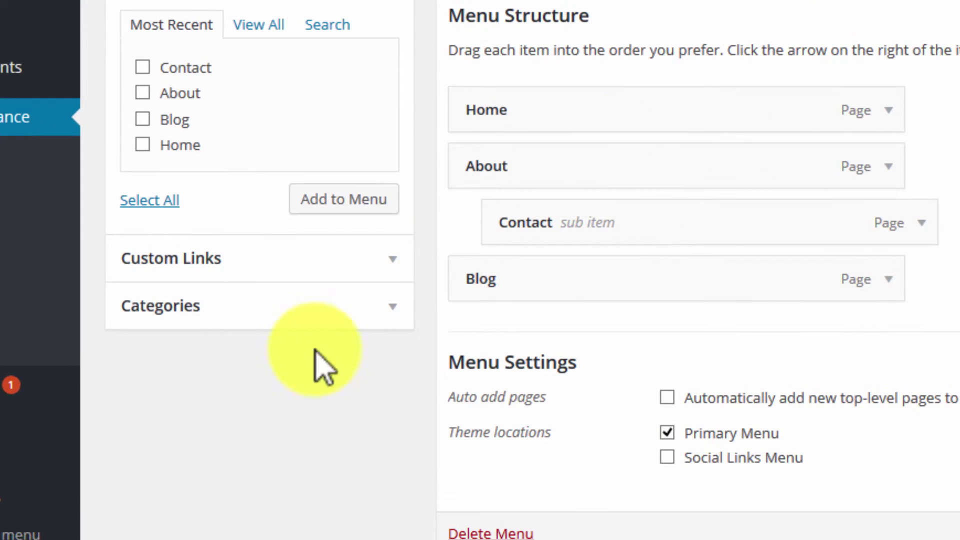
left_click(379, 257)
left_click(318, 84)
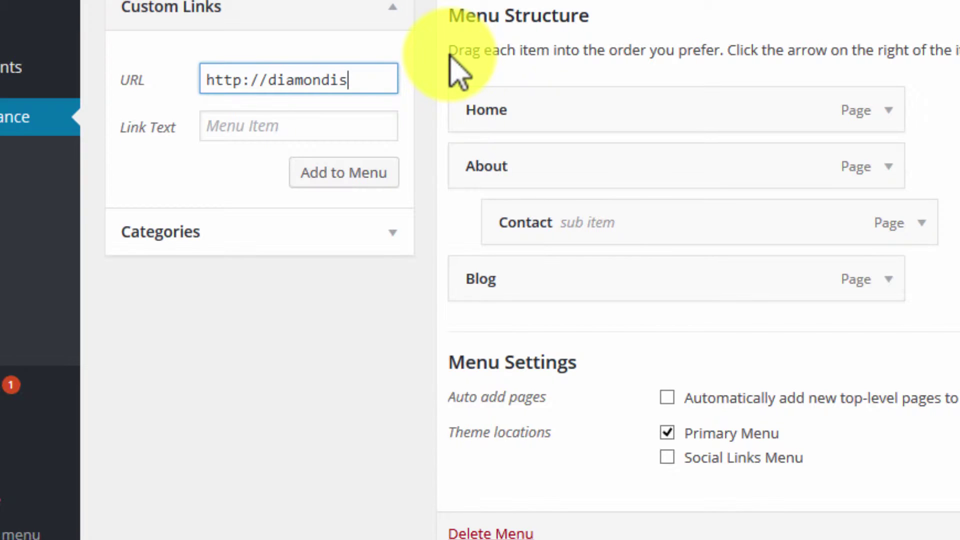
type("diamondislandbook.com")
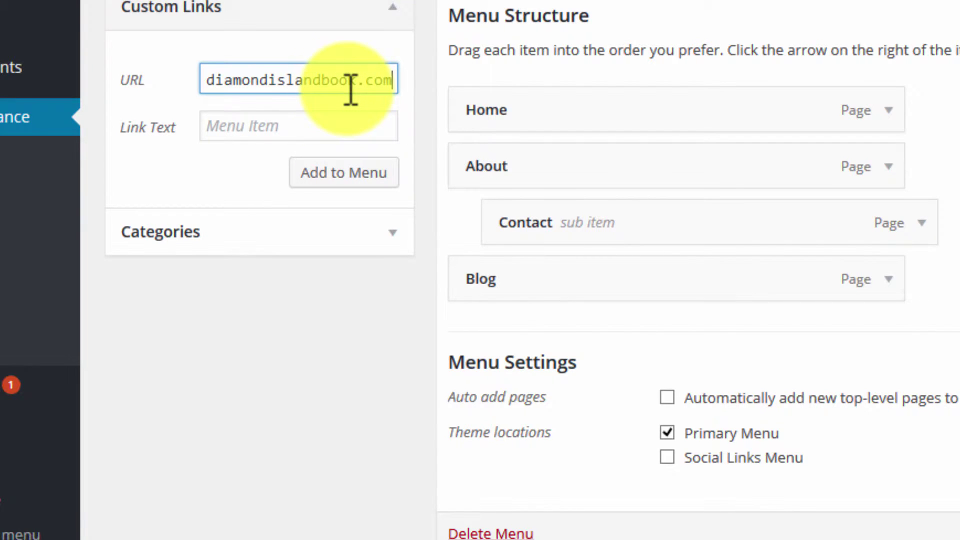
type("/")
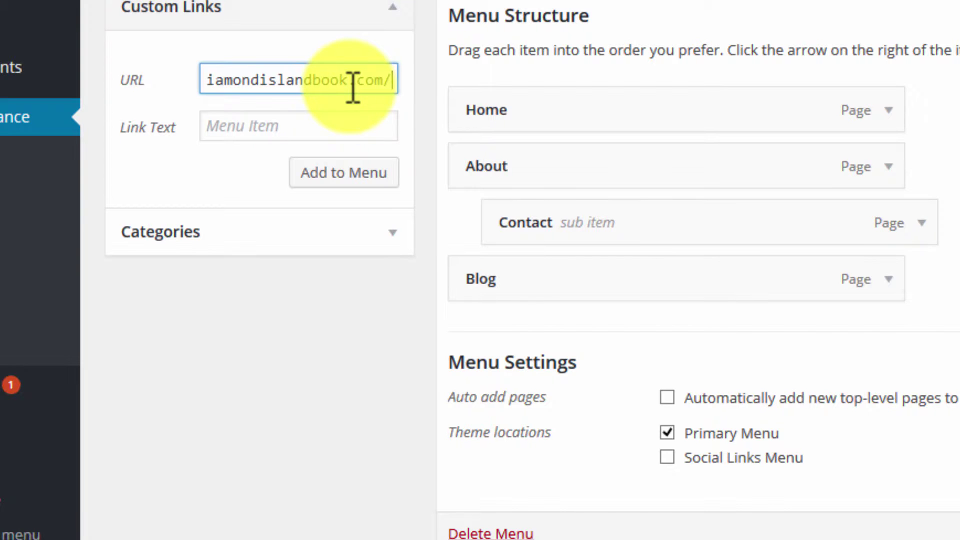
left_click(339, 176)
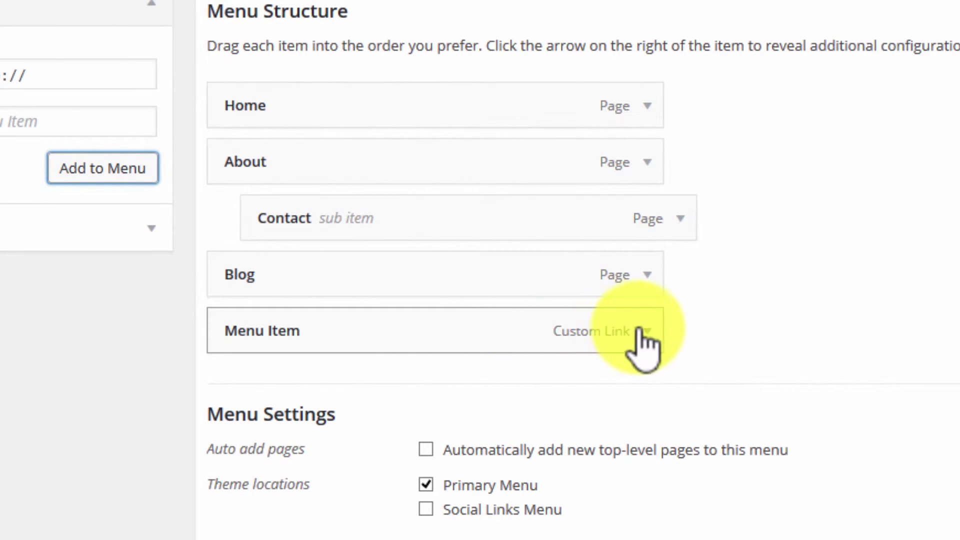
Step: Change the custom link's Navigation Label from 'Menu Item' to 'Diamond Island site'
left_click(680, 332)
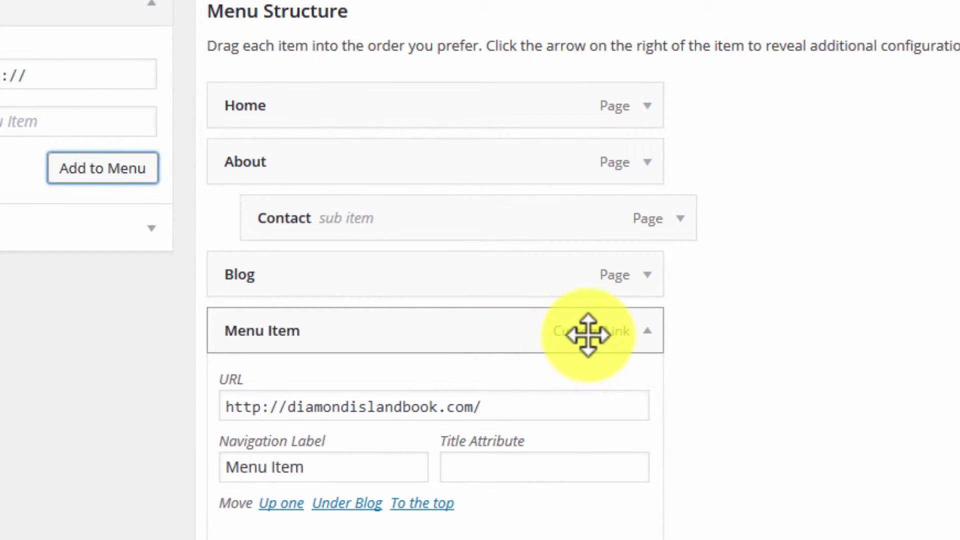
left_click_drag(323, 374, 169, 376)
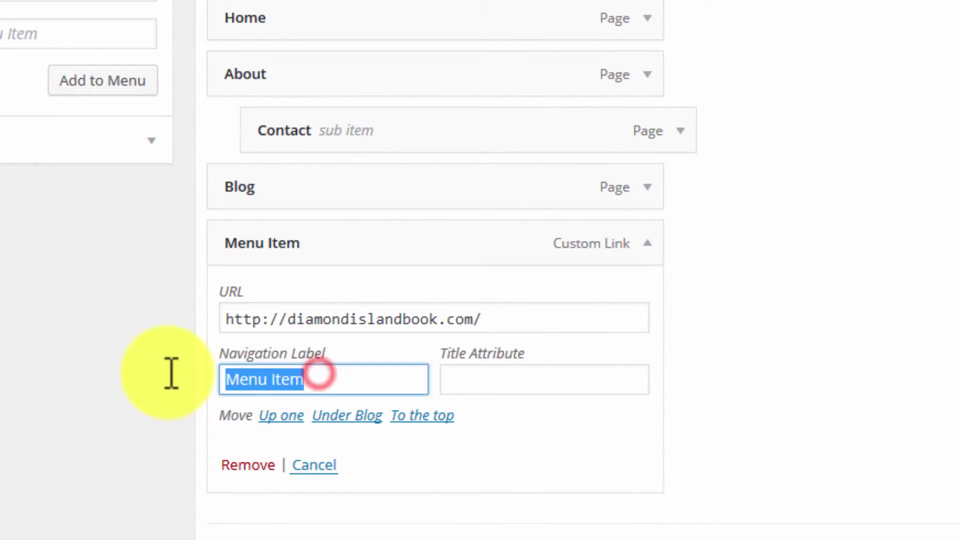
type("D")
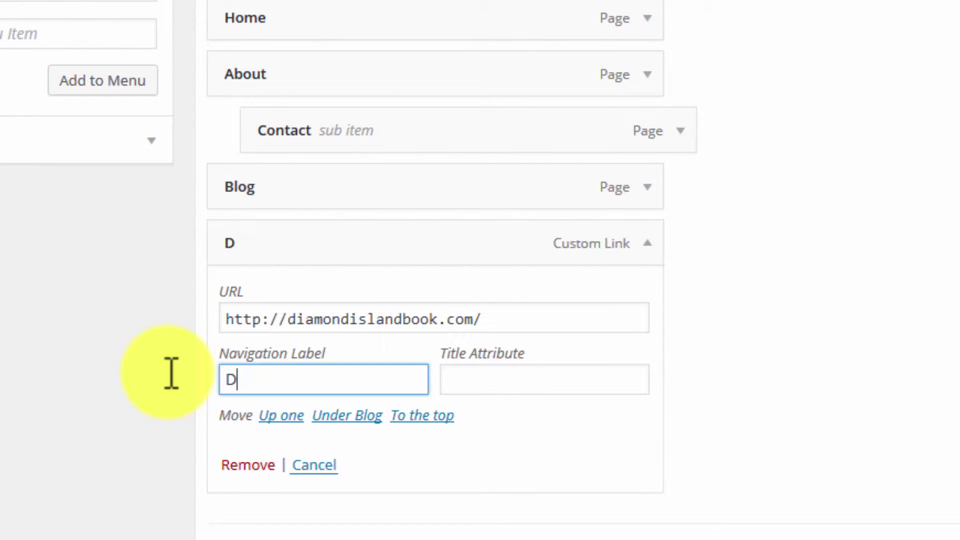
type("iamond Island")
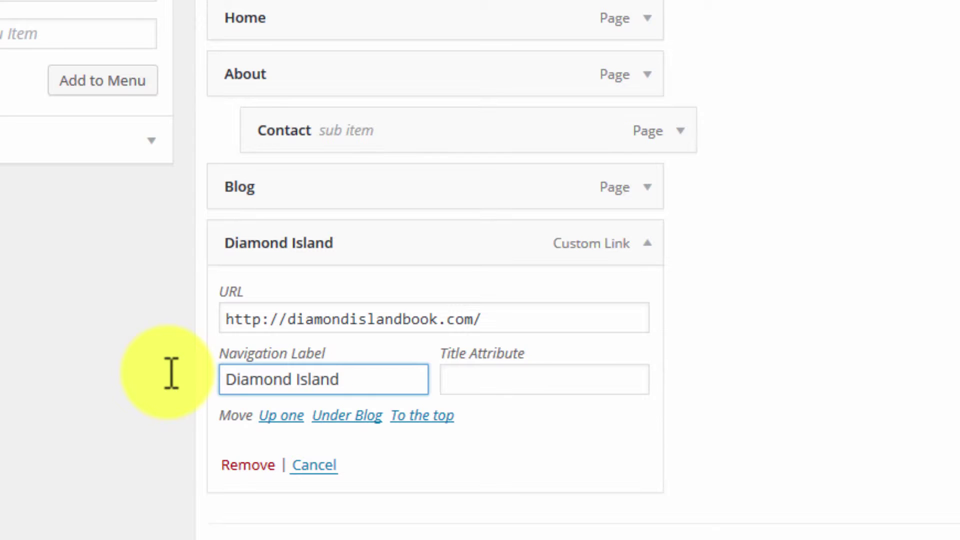
type(" sigt")
scroll(343, 379, "down", 2)
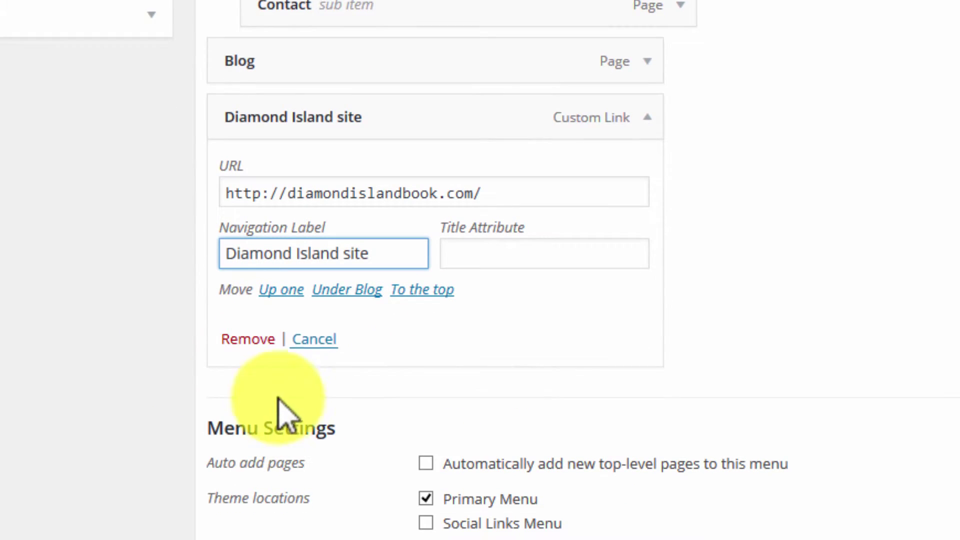
left_click(797, 257)
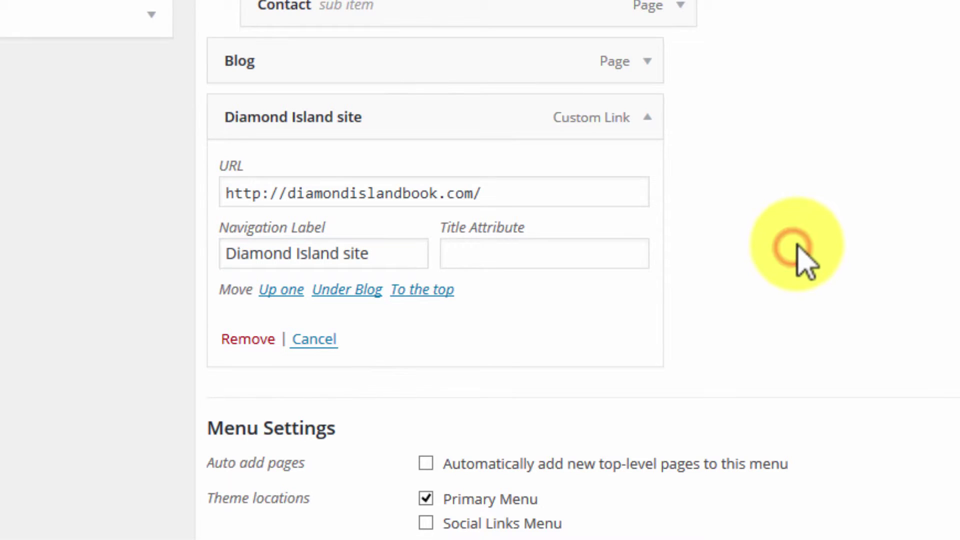
left_click(647, 117)
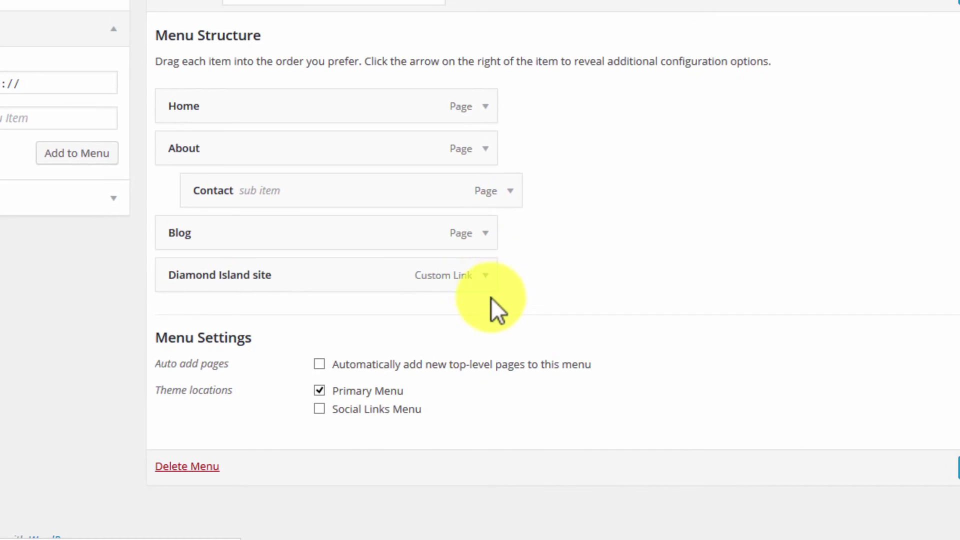
Step: Look over the Pages and Categories panels, then save Main Menu with all five items
scroll(500, 325, "up", 2)
scroll(499, 321, "up", 1)
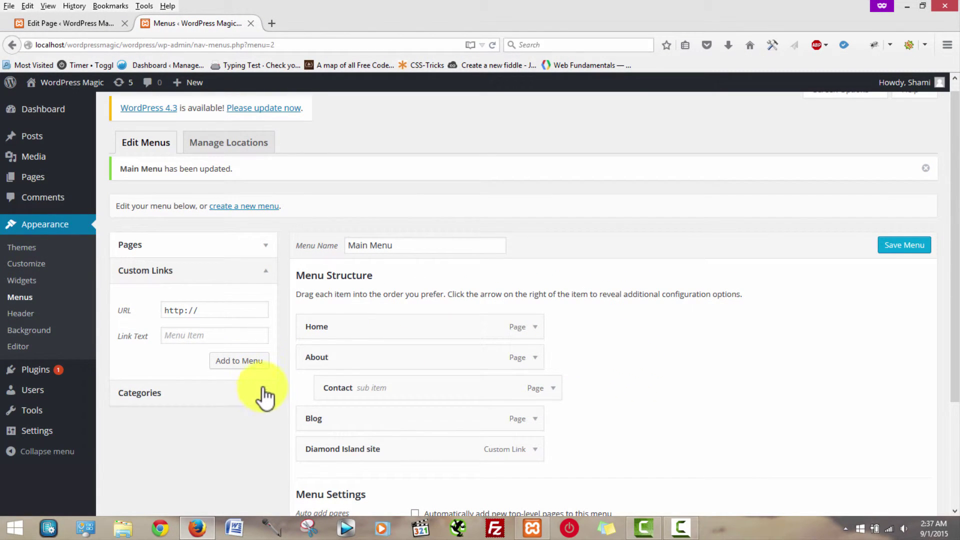
left_click(264, 273)
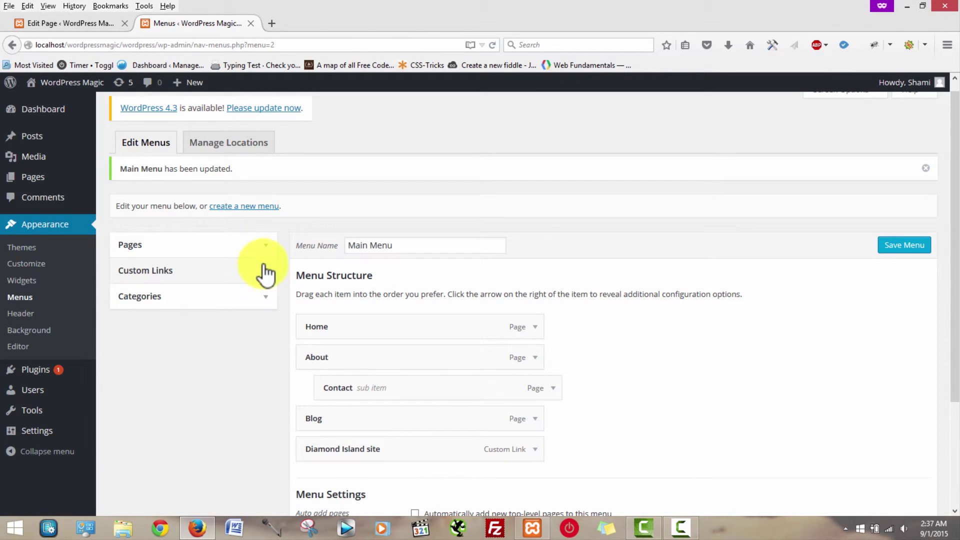
left_click(265, 247)
left_click(265, 247)
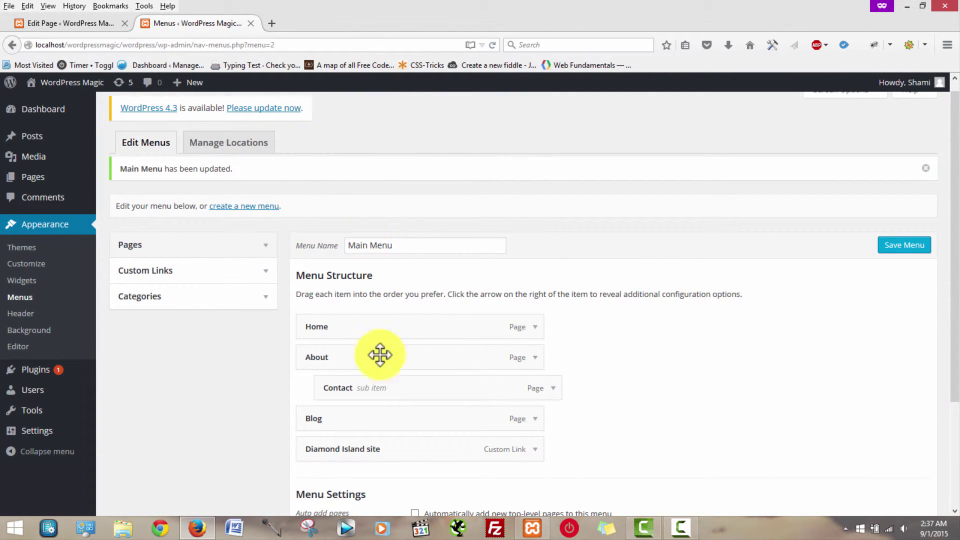
left_click(266, 298)
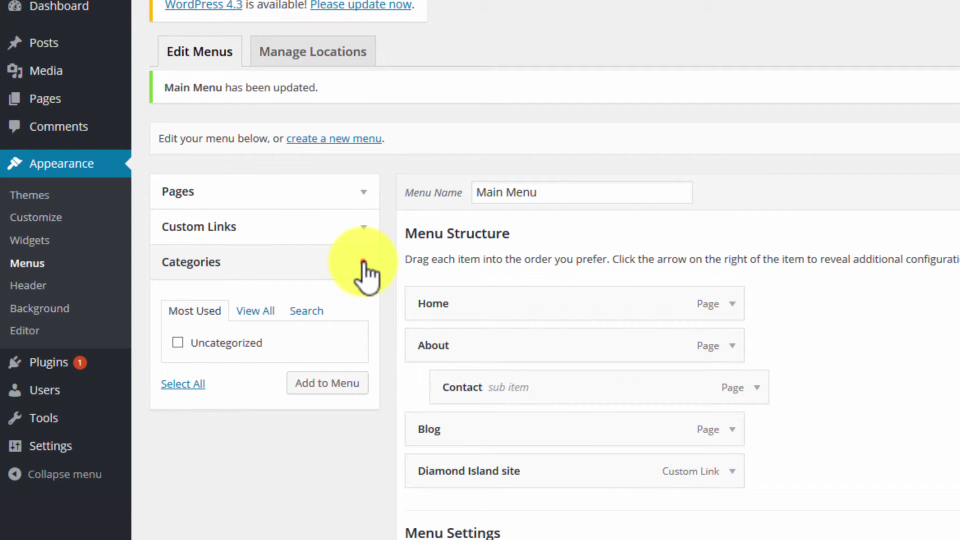
left_click(363, 263)
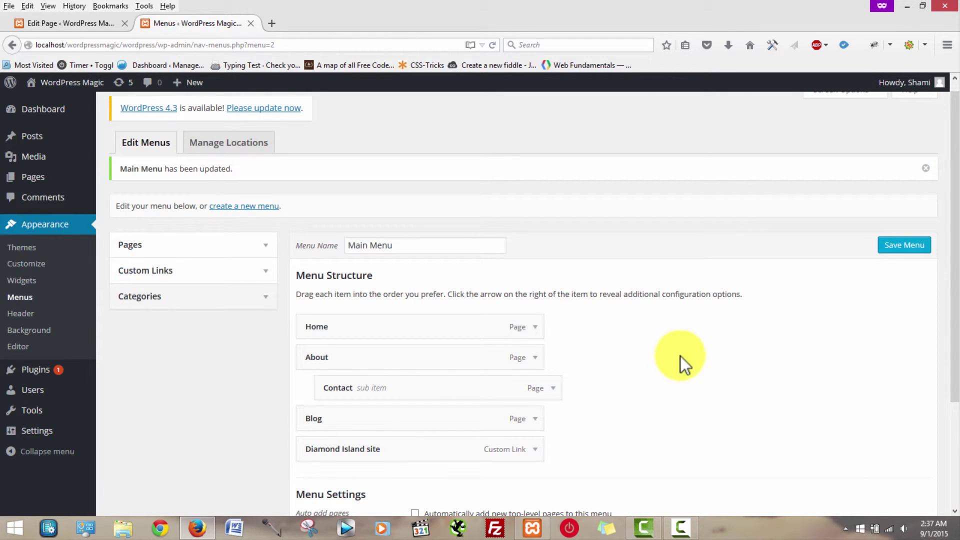
left_click(265, 296)
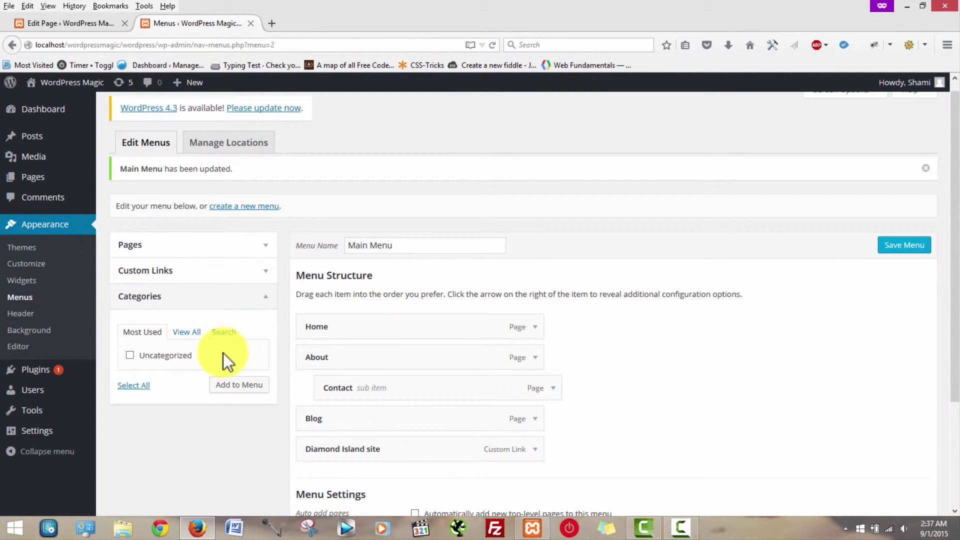
scroll(211, 353, "down", 3)
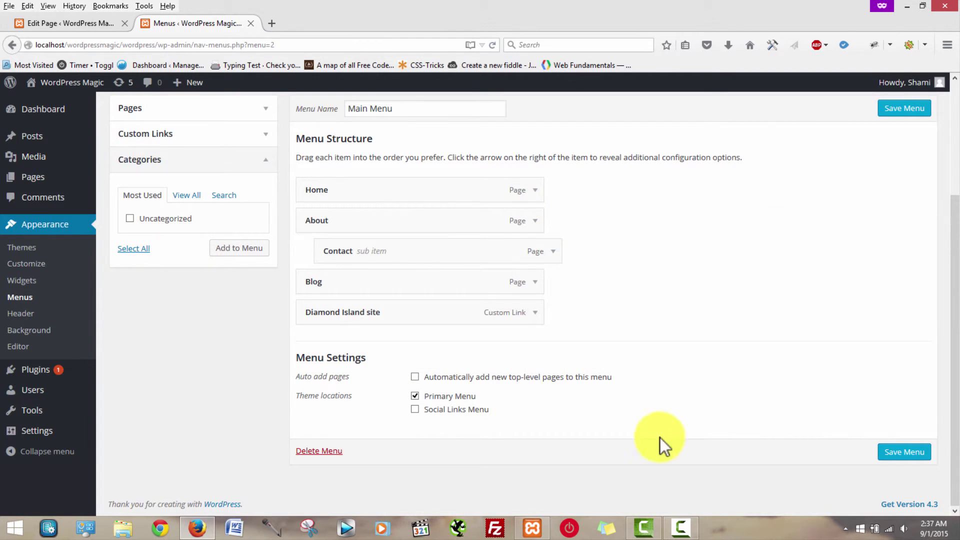
left_click(905, 177)
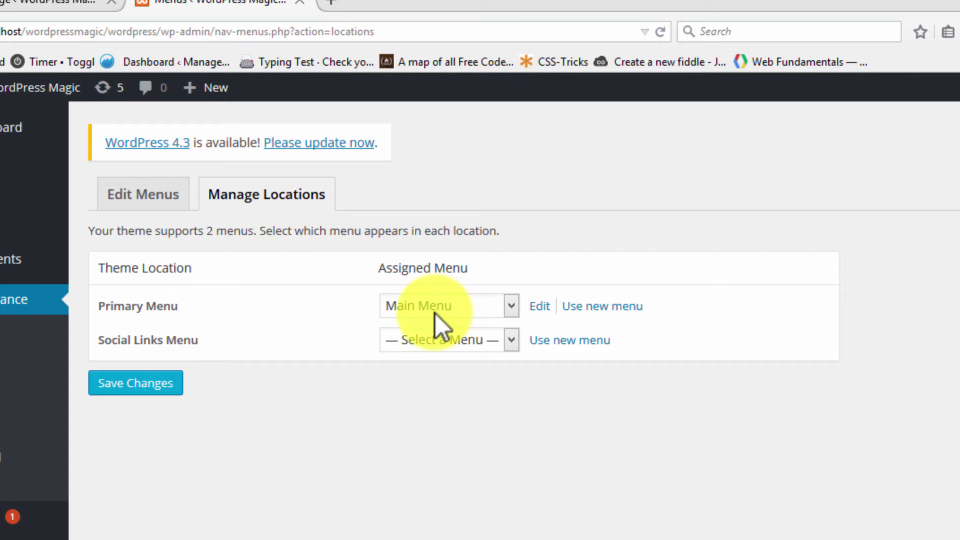
Step: Confirm Main Menu is in the Primary Menu location, then open the live site in a new tab
left_click(440, 340)
left_click(610, 182)
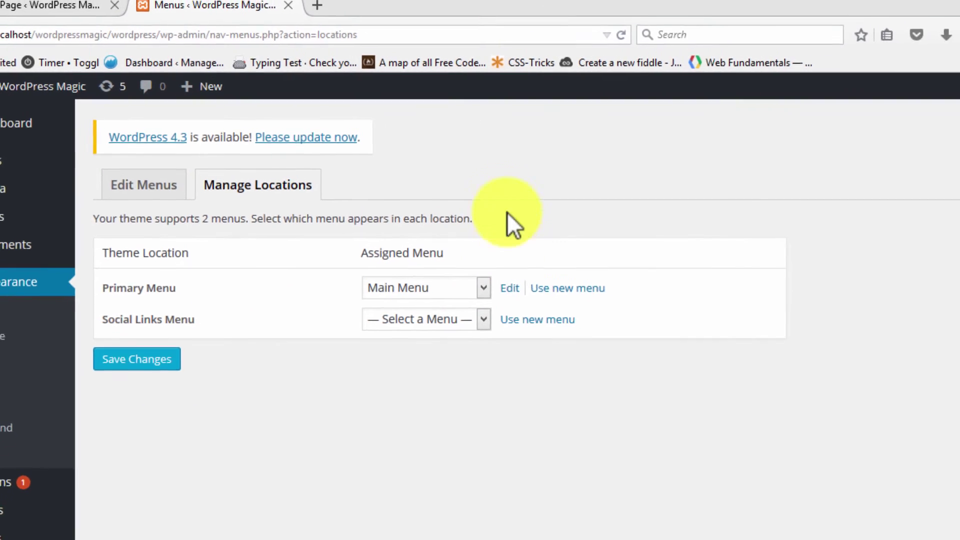
mouse_move(76, 92)
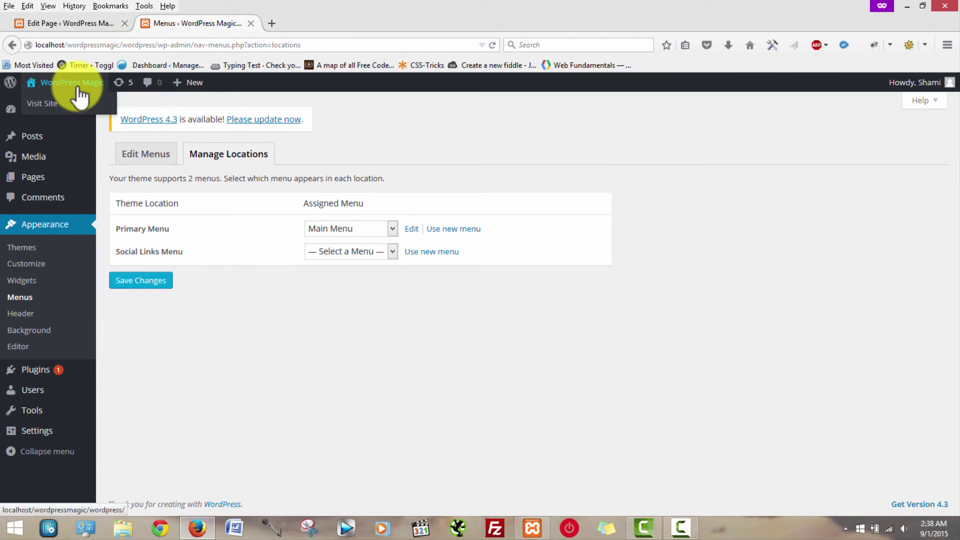
middle_click(53, 103)
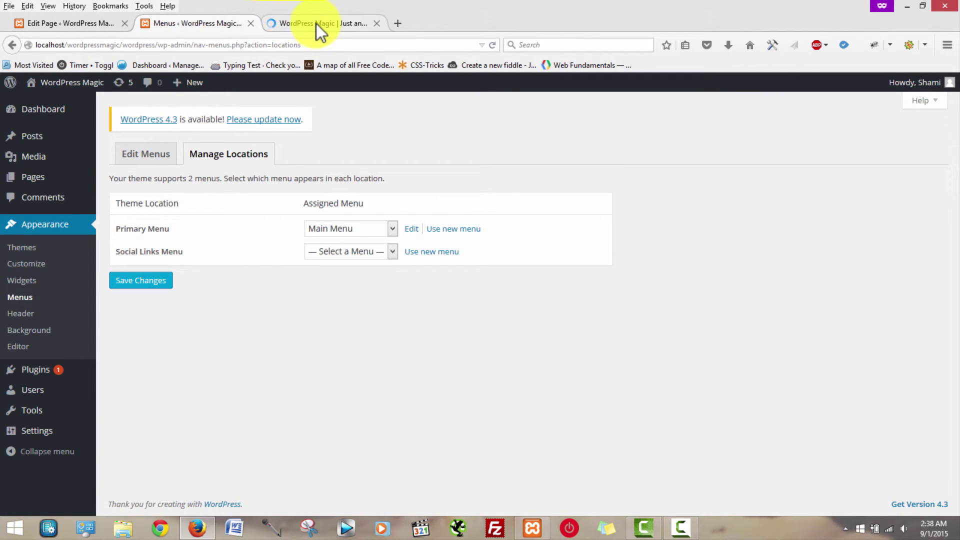
Step: On the live site, open About, show and hide its Contact sub-item, then follow Diamond Island site
left_click(317, 23)
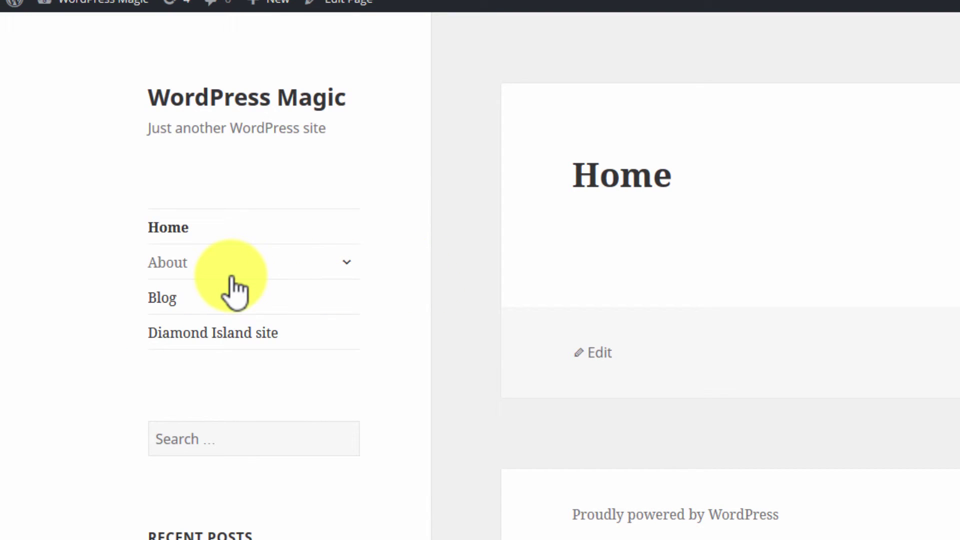
left_click(349, 267)
left_click(317, 271)
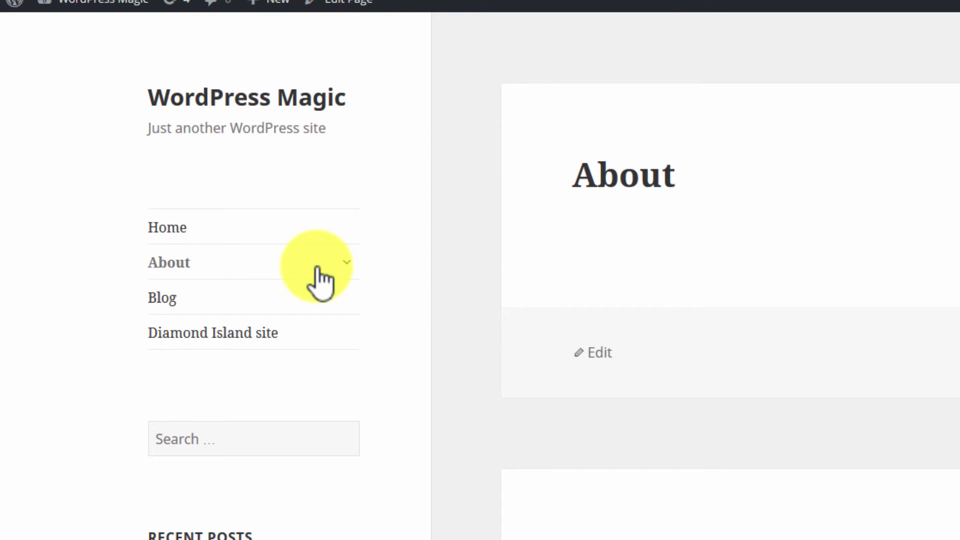
left_click(342, 264)
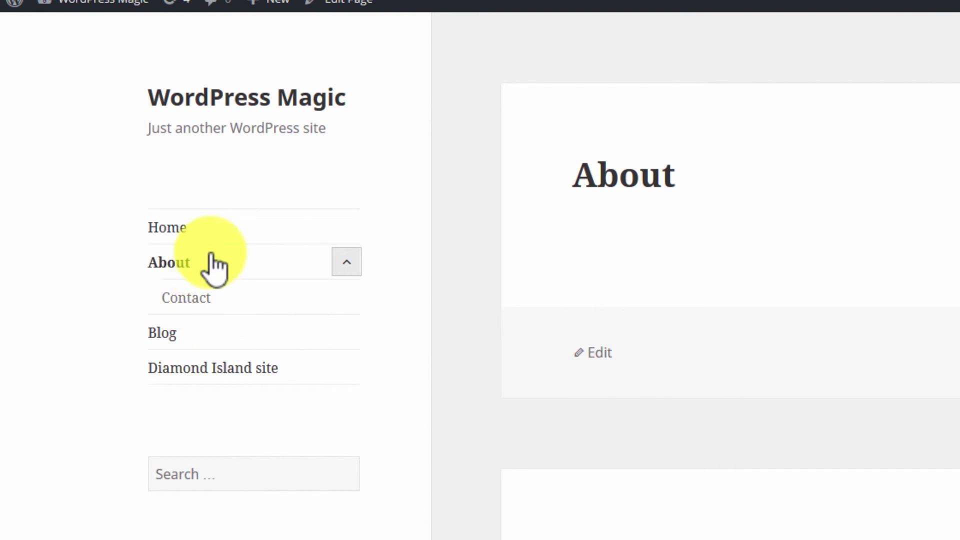
left_click(345, 263)
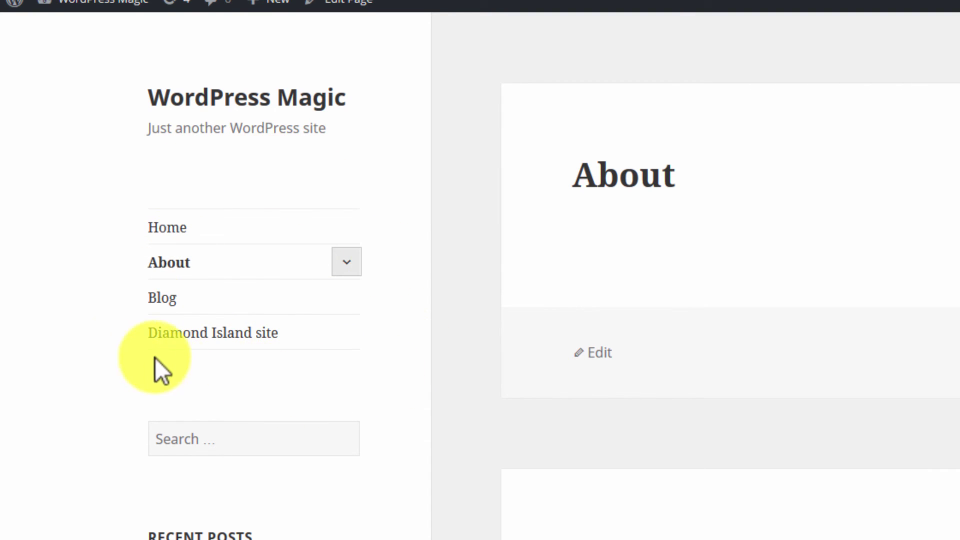
left_click(238, 339)
left_click(237, 339)
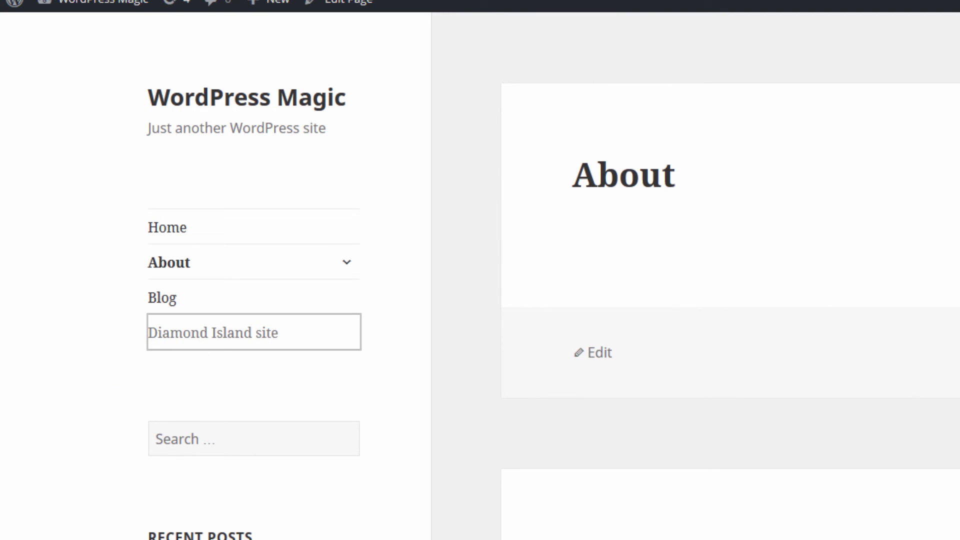